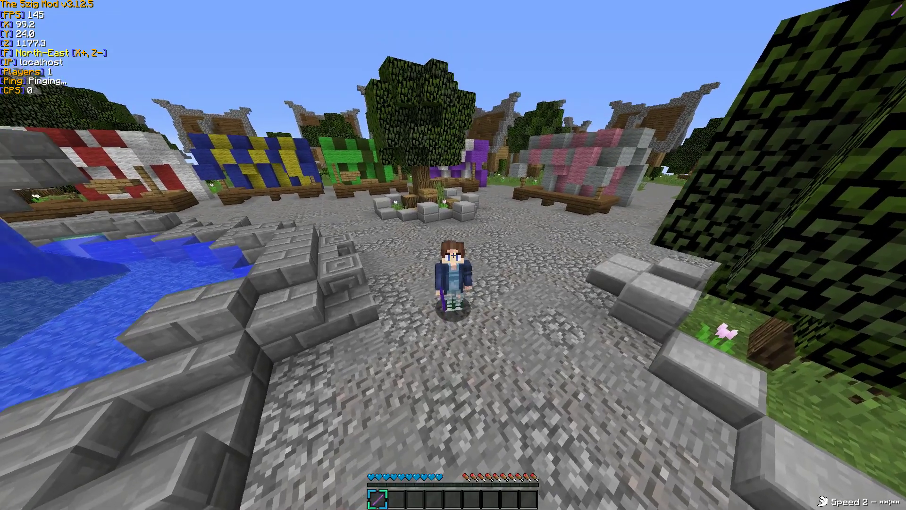
Send the test messages "Hello" and "Hlelkjfla" in the game chat
{"action": "type", "text": "tH"}
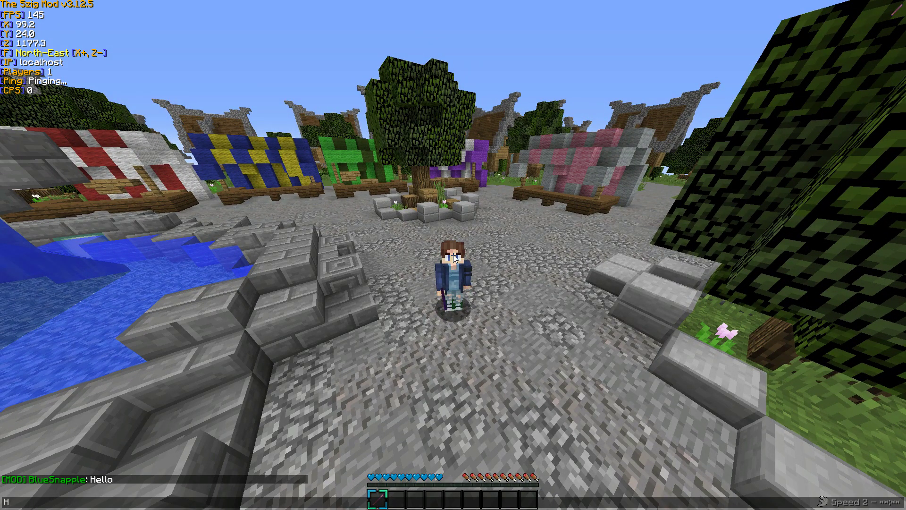
{"action": "type", "text": "lelkjfla"}
{"action": "key", "text": "Return"}
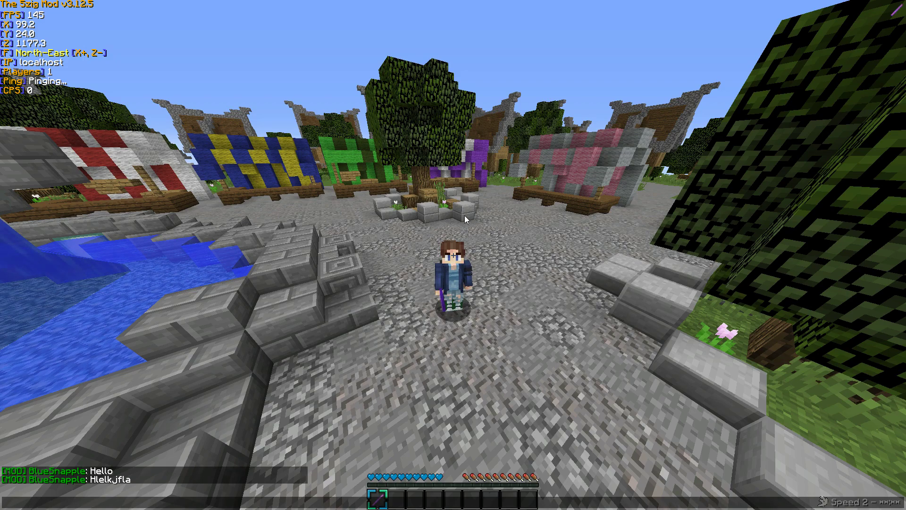
{"action": "key", "text": "Escape"}
List the server's installed plugins in the game with the /pl command
{"action": "key", "text": "Tab"}
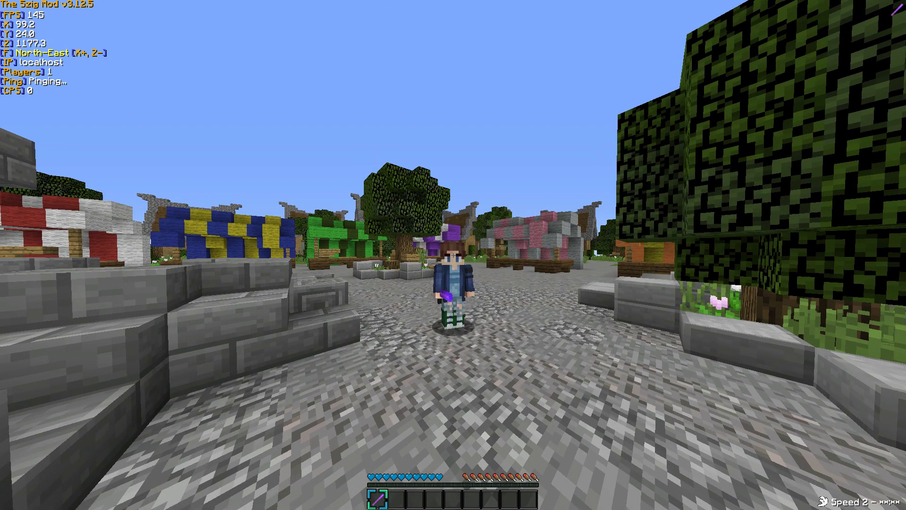
{"action": "key", "text": "d"}
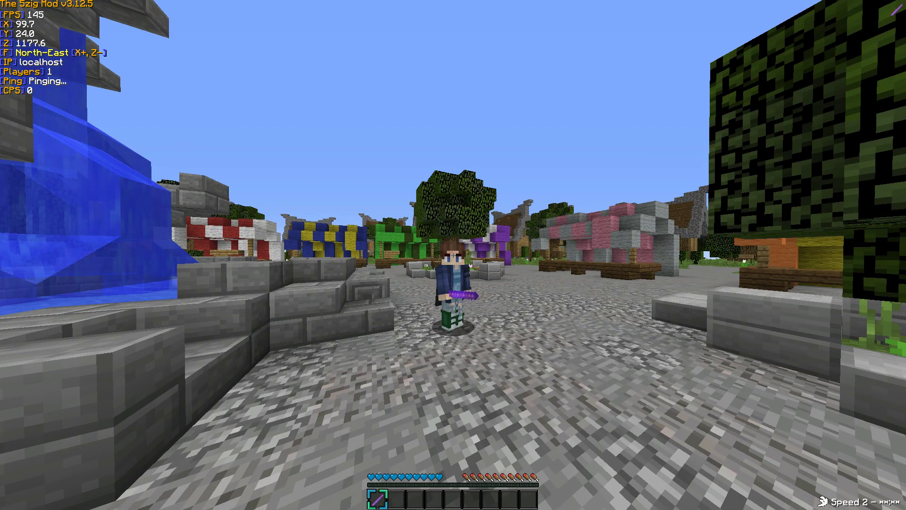
{"action": "key", "text": "slash"}
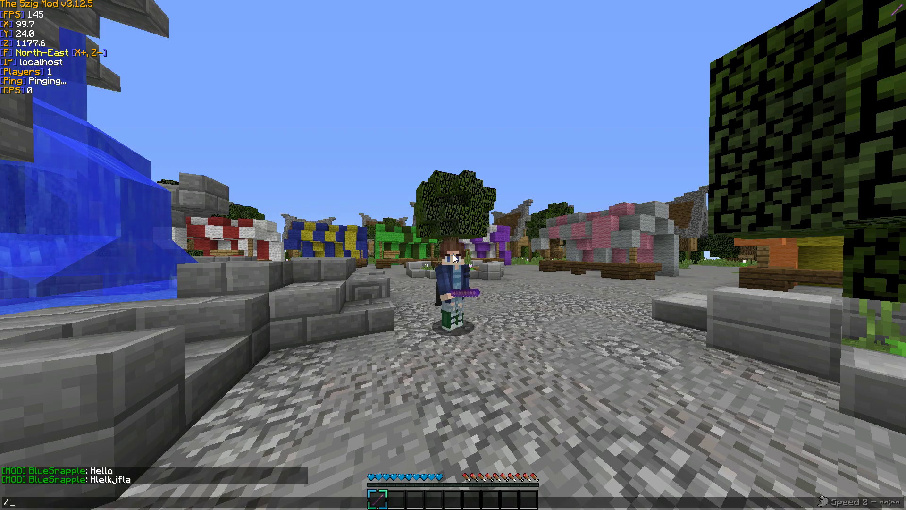
{"action": "type", "text": "pl"}
{"action": "key", "text": "Return"}
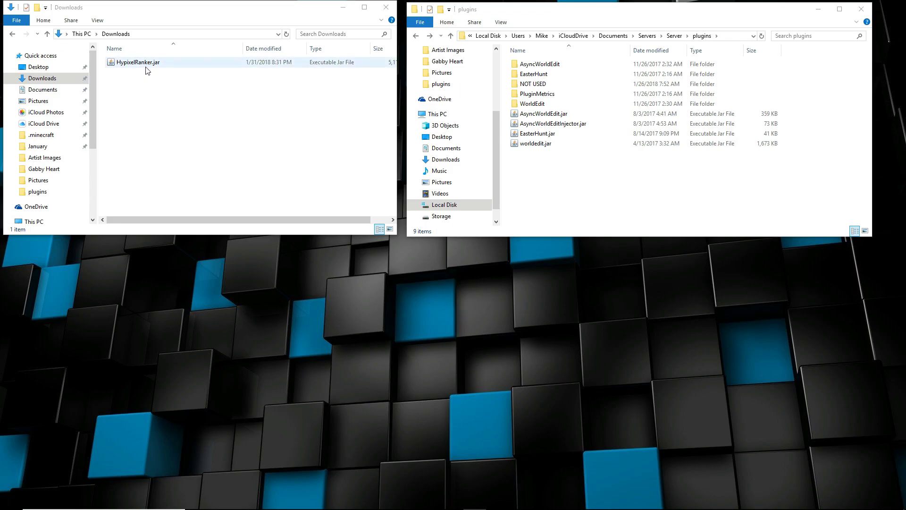
Move HypixelRanker.jar from Downloads into the server's plugins folder and start the server with launch.bat
{"action": "left_click_drag", "start_coordinate": [142, 63], "coordinate": [598, 189]}
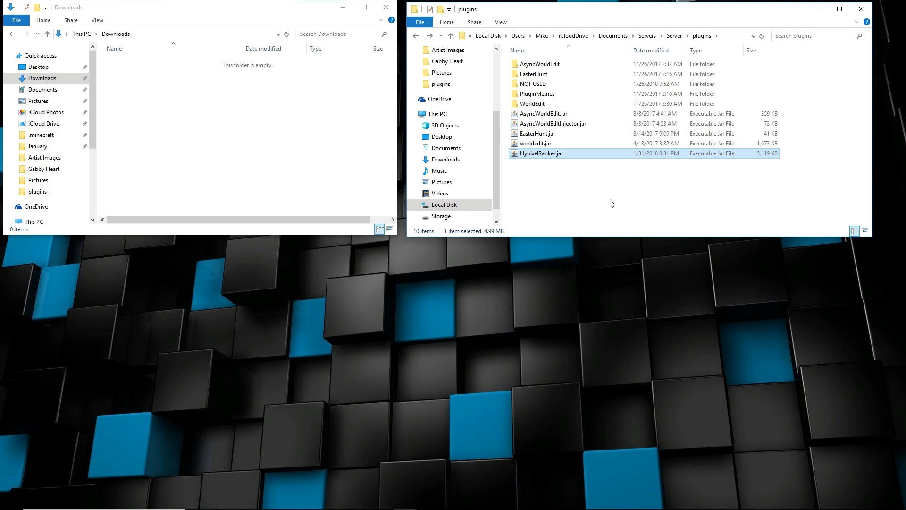
{"action": "left_click", "coordinate": [674, 36]}
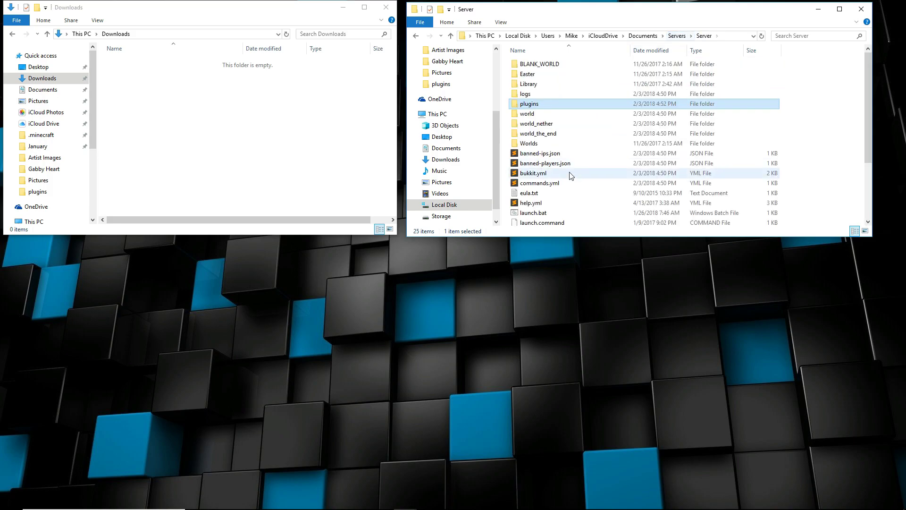
{"action": "double_click", "coordinate": [547, 213]}
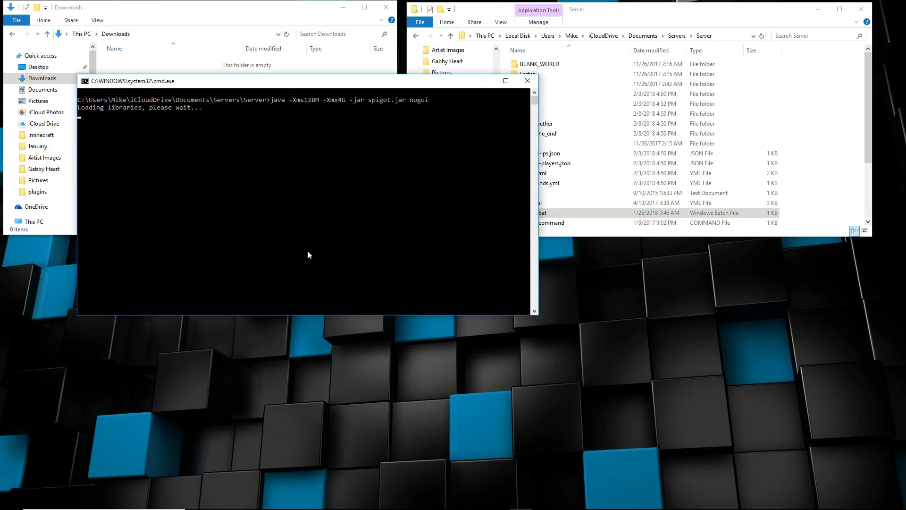
{"action": "left_click_drag", "start_coordinate": [257, 86], "coordinate": [315, 238]}
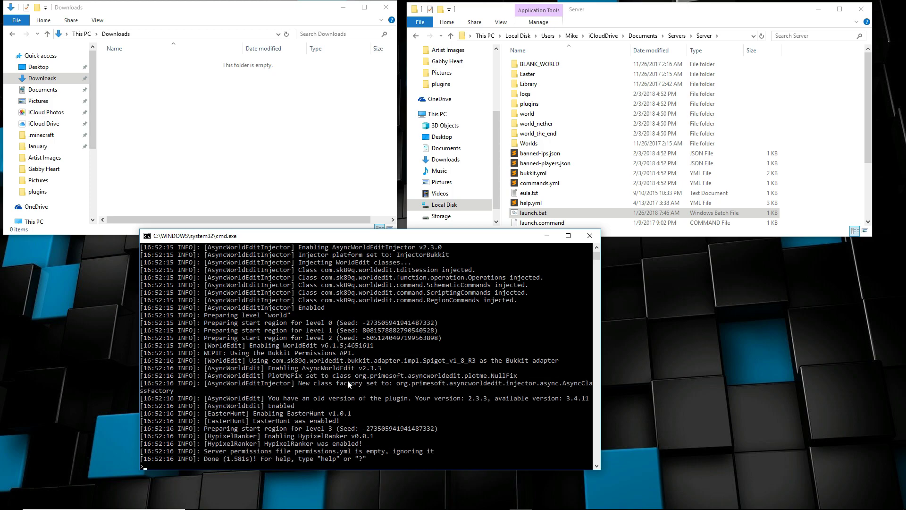
List the loaded plugins in the server console with pl, and shut the server down with stop
{"action": "type", "text": "pl"}
{"action": "key", "text": "Return"}
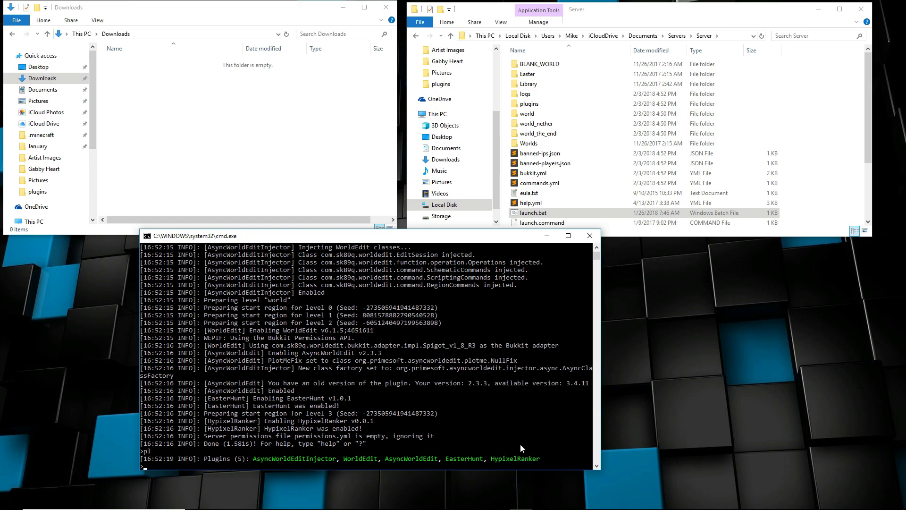
{"action": "left_click", "coordinate": [439, 322]}
{"action": "key", "text": "Escape"}
{"action": "type", "text": "stop"}
{"action": "key", "text": "Return"}
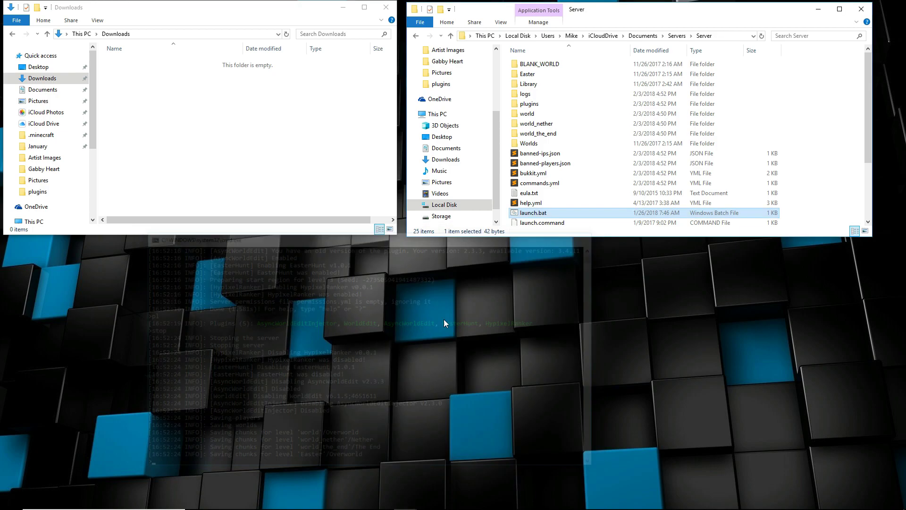
Open Config.yml from the HypixelRanker folder inside the server's plugins folder in Sublime Text
{"action": "double_click", "coordinate": [535, 105]}
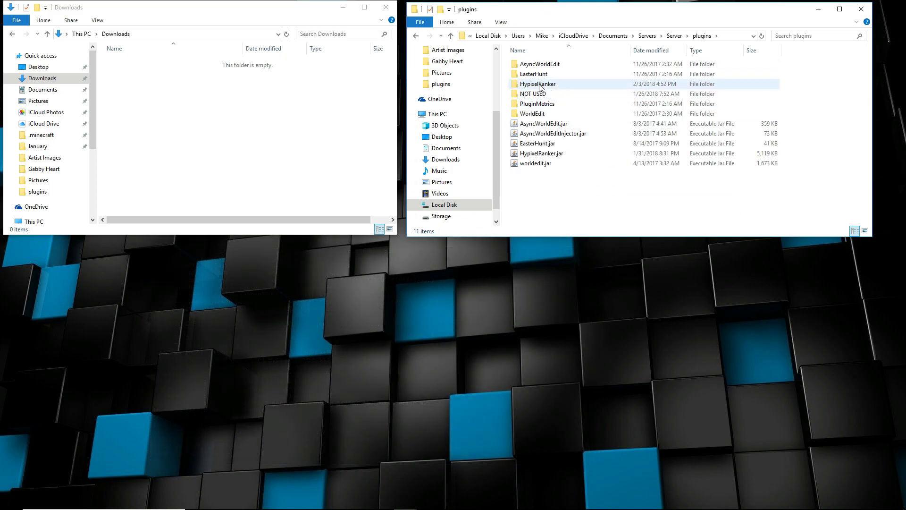
{"action": "double_click", "coordinate": [540, 85]}
{"action": "left_click", "coordinate": [532, 65]}
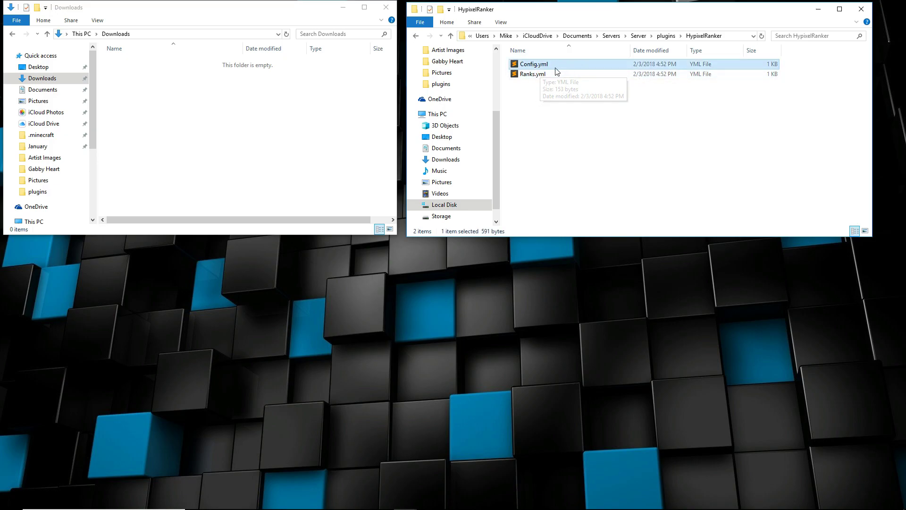
{"action": "left_click", "coordinate": [616, 162]}
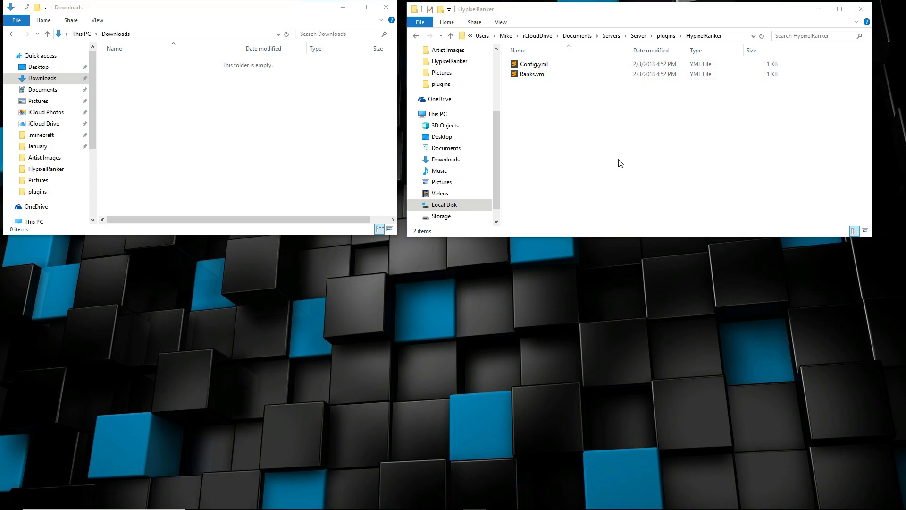
{"action": "double_click", "coordinate": [531, 68]}
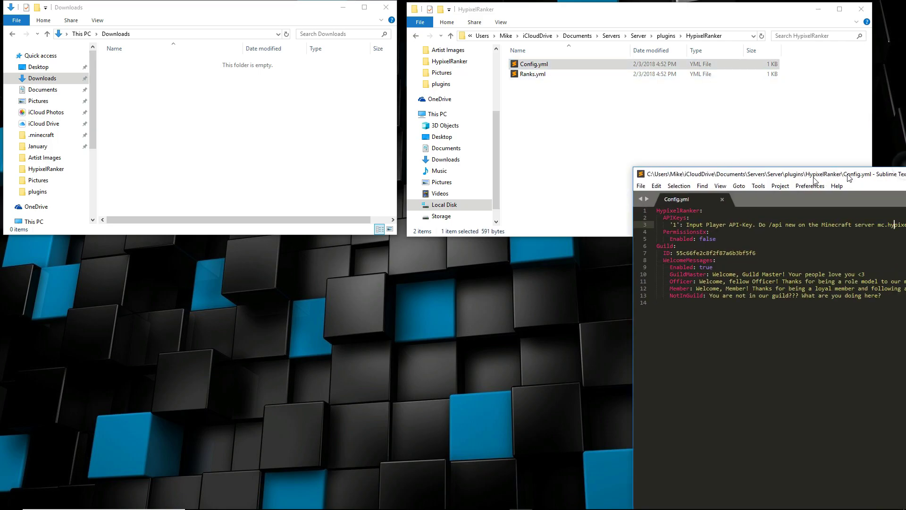
{"action": "left_click_drag", "start_coordinate": [781, 170], "coordinate": [278, 102]}
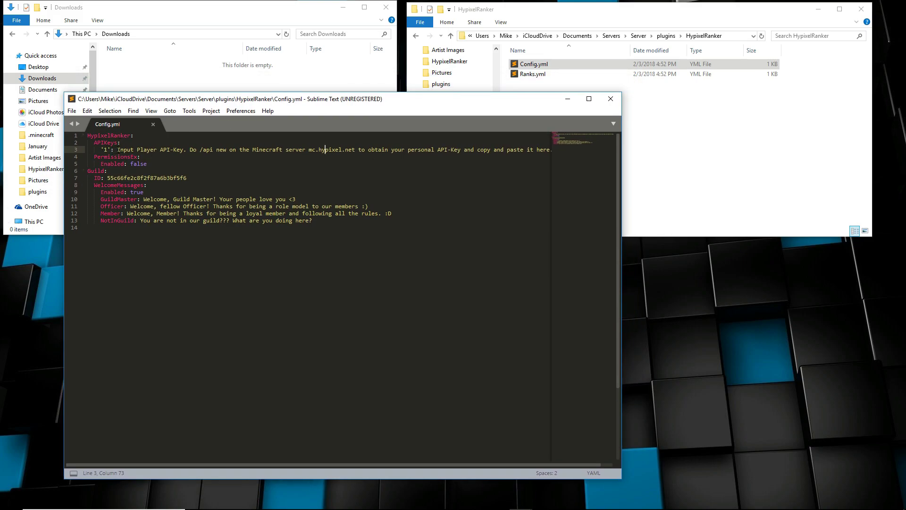
Replace the placeholder text of entry '1' under APIKeys with the copied player API key
{"action": "left_click_drag", "start_coordinate": [117, 150], "coordinate": [561, 153]}
{"action": "key", "text": "ctrl+v"}
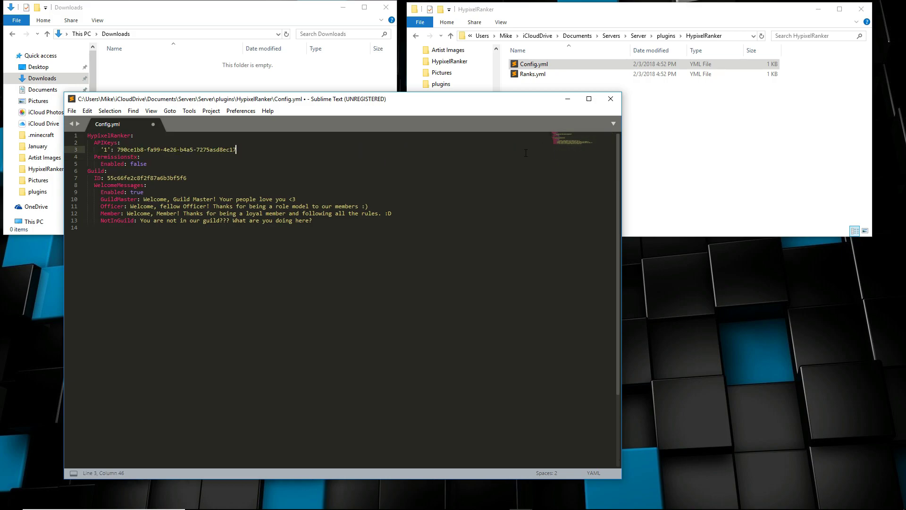
{"action": "left_click_drag", "start_coordinate": [244, 149], "coordinate": [117, 149]}
Try adding a second entry '2' with a dummy API key under APIKeys, and remove it again
{"action": "left_click", "coordinate": [239, 149]}
{"action": "key", "text": "Return"}
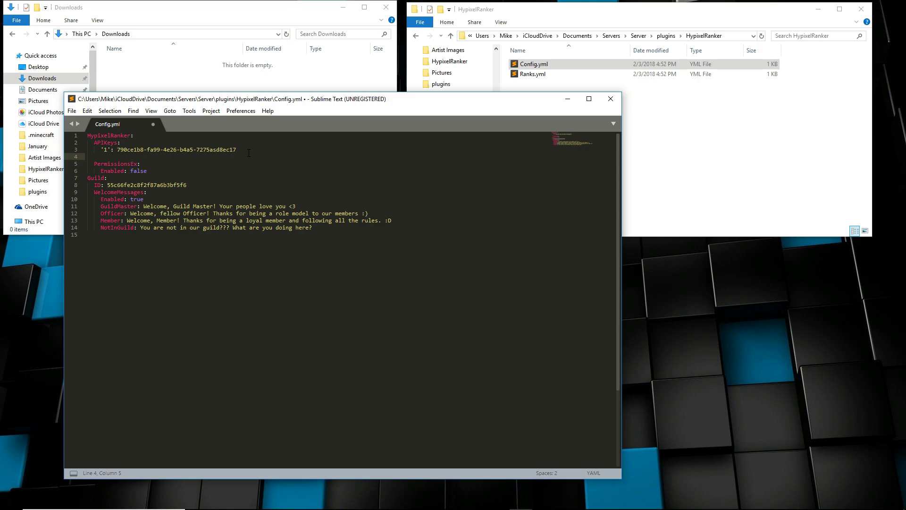
{"action": "type", "text": "'2': ;lakjdsf;lk"}
{"action": "left_click_drag", "start_coordinate": [238, 159], "coordinate": [253, 150]}
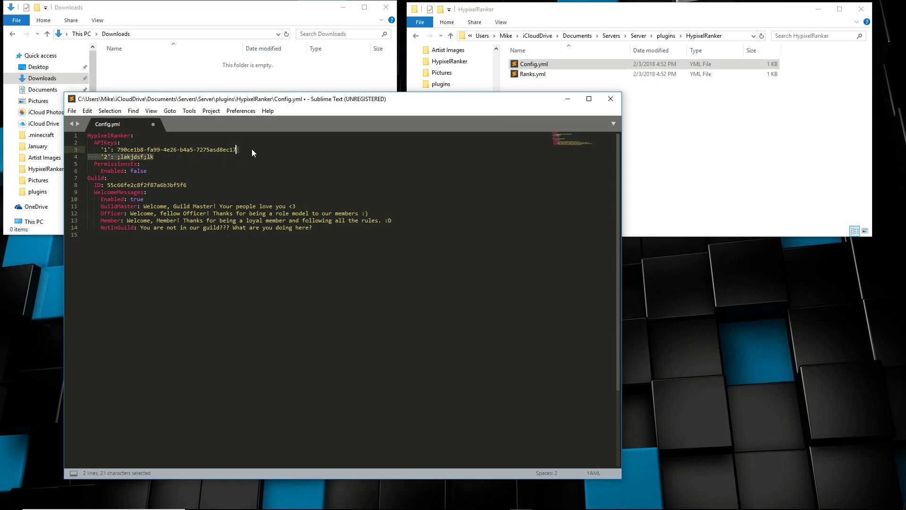
{"action": "key", "text": "BackSpace"}
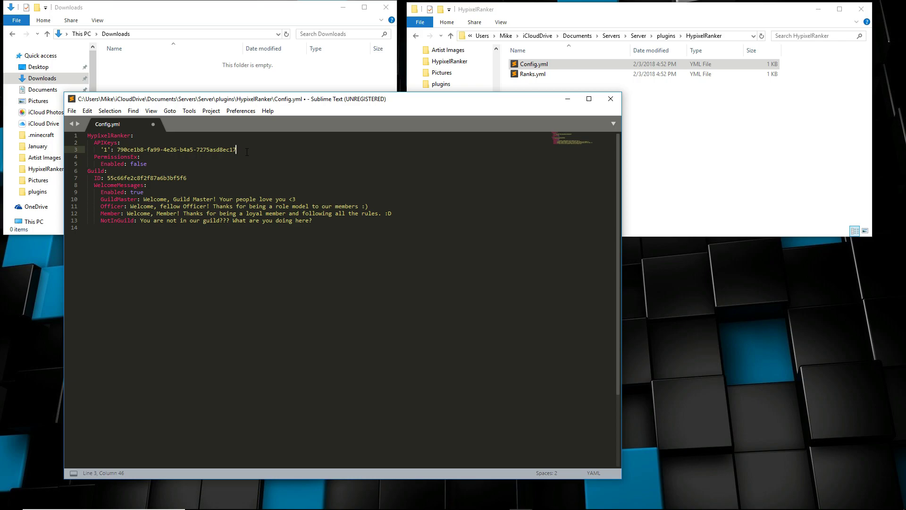
Examine the PermissionsEx setting, the guild ID and the welcome message settings in Config.yml
{"action": "left_click", "coordinate": [171, 159]}
{"action": "left_click", "coordinate": [153, 164]}
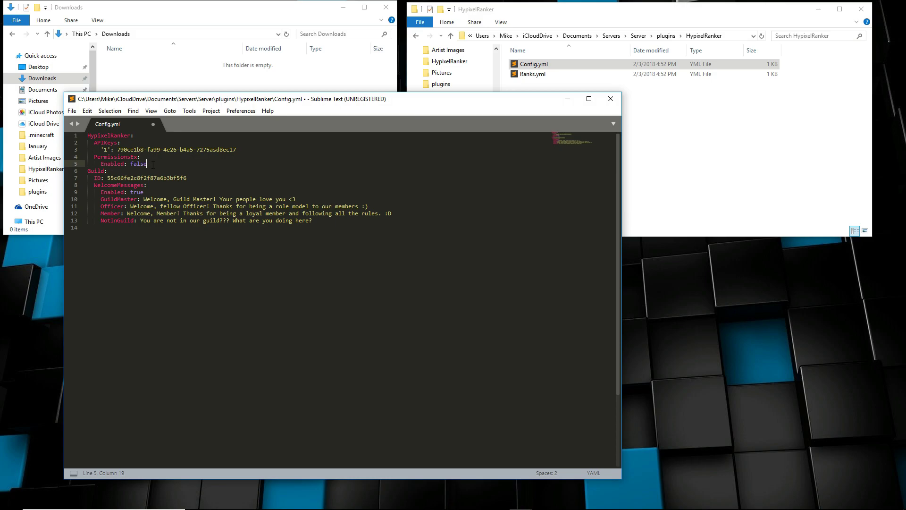
{"action": "double_click", "coordinate": [139, 164]}
{"action": "left_click", "coordinate": [157, 162]}
{"action": "left_click", "coordinate": [116, 172]}
{"action": "left_click", "coordinate": [101, 178]}
{"action": "left_click", "coordinate": [108, 178]}
{"action": "double_click", "coordinate": [110, 178]}
{"action": "double_click", "coordinate": [141, 192]}
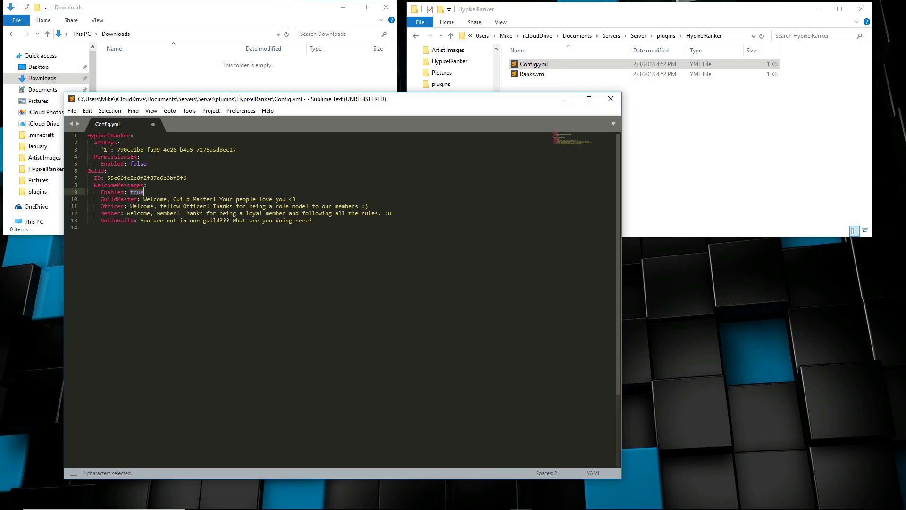
{"action": "left_click_drag", "start_coordinate": [140, 199], "coordinate": [298, 207]}
{"action": "left_click_drag", "start_coordinate": [128, 207], "coordinate": [349, 207]}
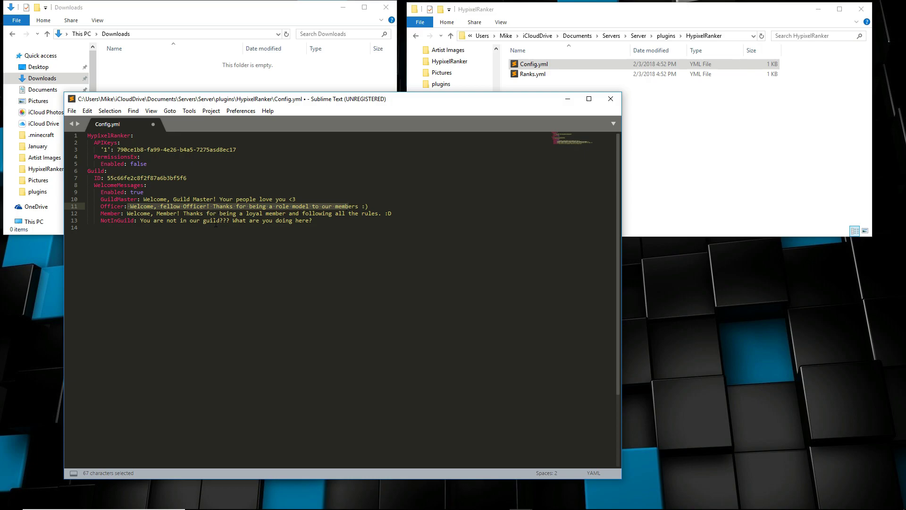
Try enclosing the GuildMaster welcome message in double quotes with the colour code &b in front of its text
{"action": "left_click", "coordinate": [144, 199]}
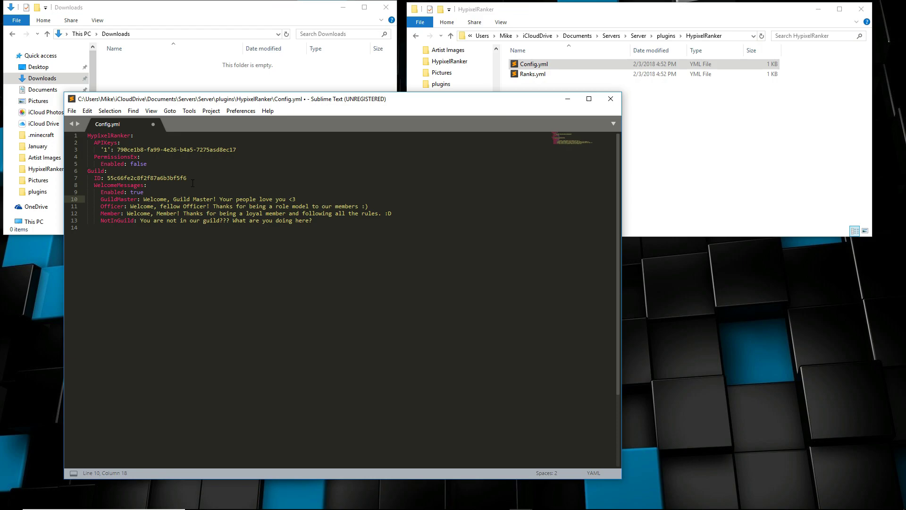
{"action": "type", "text": "\""}
{"action": "key", "text": "BackSpace"}
{"action": "type", "text": "&b"}
{"action": "left_click", "coordinate": [144, 199]}
{"action": "type", "text": "\""}
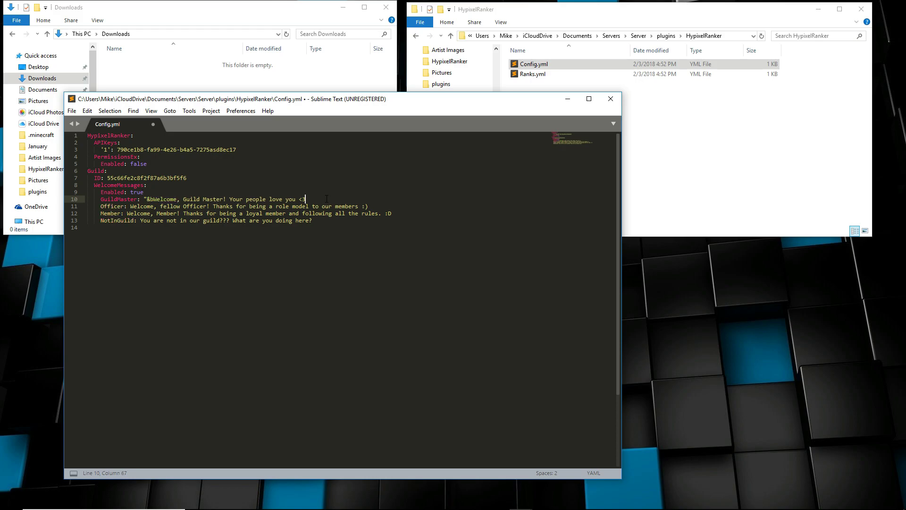
{"action": "type", "text": "\""}
Remove the &b colour code and the surrounding quotes from the GuildMaster welcome message
{"action": "left_click", "coordinate": [150, 199]}
{"action": "key", "text": "BackSpace"}
{"action": "key", "text": "BackSpace"}
{"action": "key", "text": "Delete"}
{"action": "left_click", "coordinate": [308, 197]}
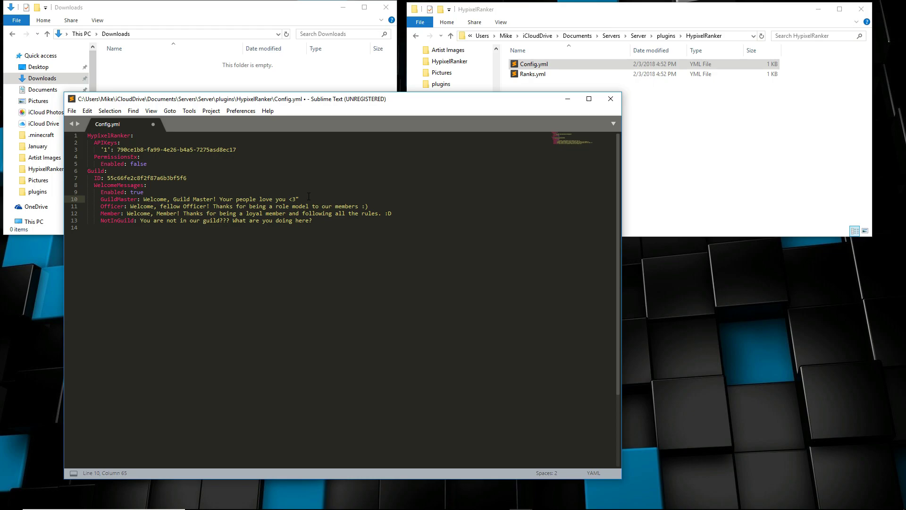
{"action": "key", "text": "BackSpace"}
Switch to the Firefox browser and open the Radiate guild page from the signed-in account's Hypixel profile
{"action": "mouse_move", "coordinate": [303, 504]}
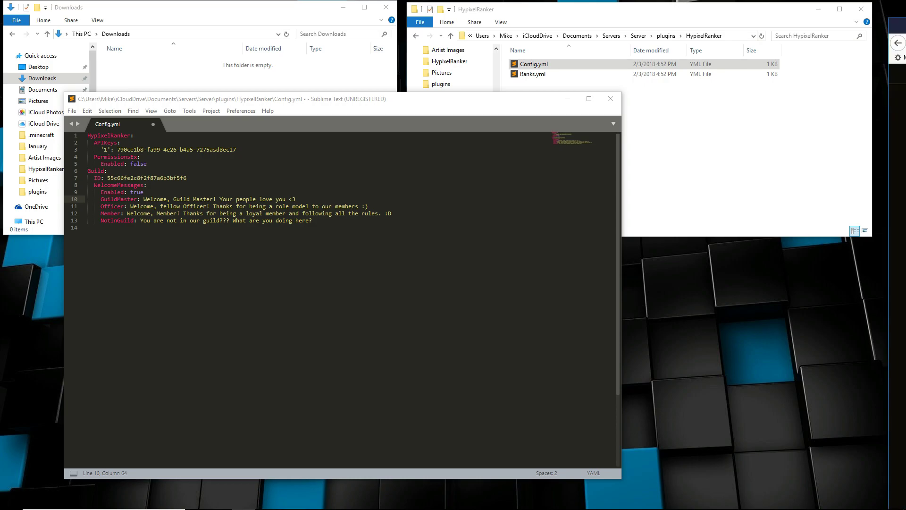
{"action": "key", "text": "alt+Tab"}
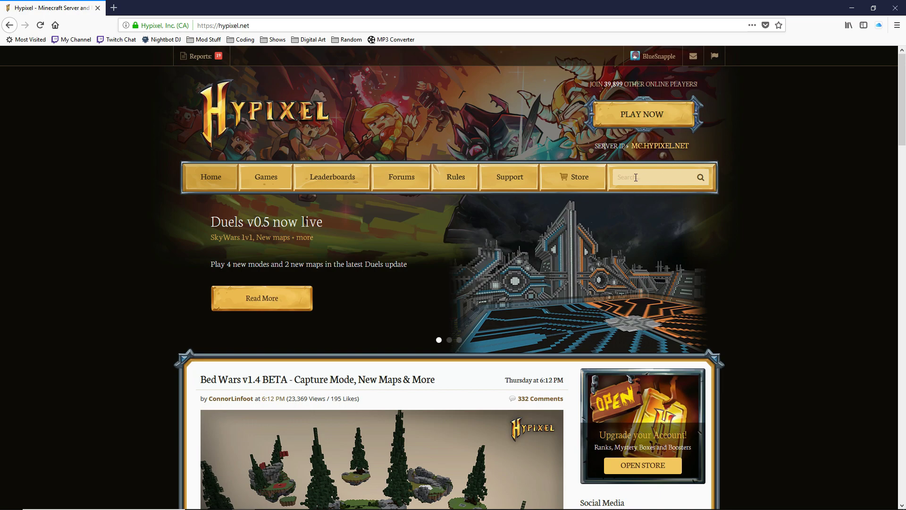
{"action": "left_click", "coordinate": [634, 177]}
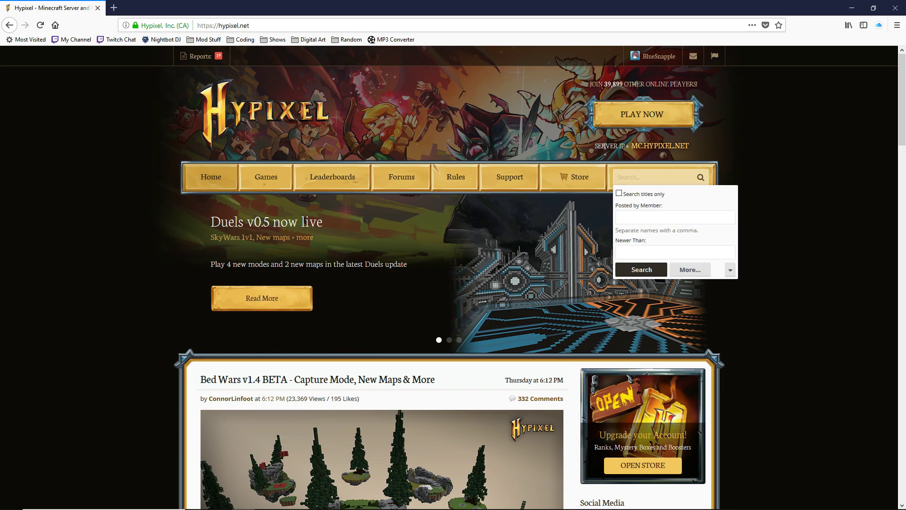
{"action": "mouse_move", "coordinate": [672, 66]}
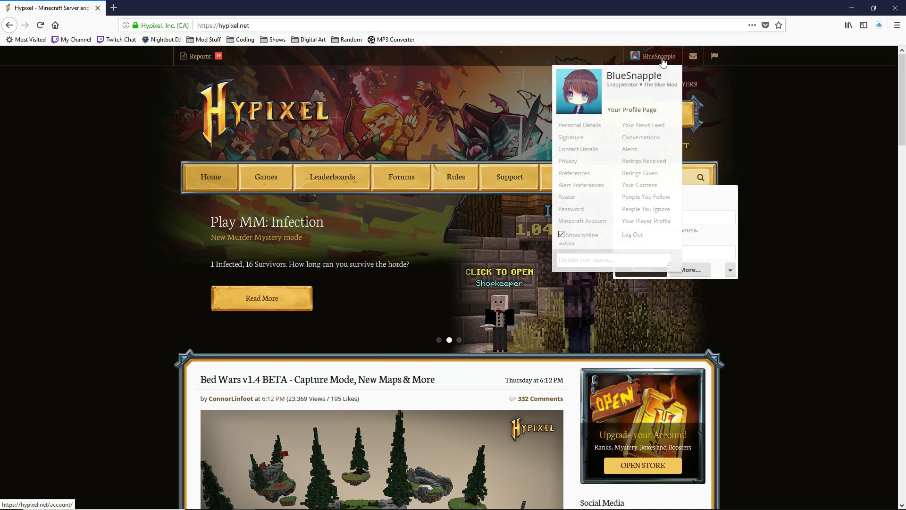
{"action": "left_click", "coordinate": [614, 111]}
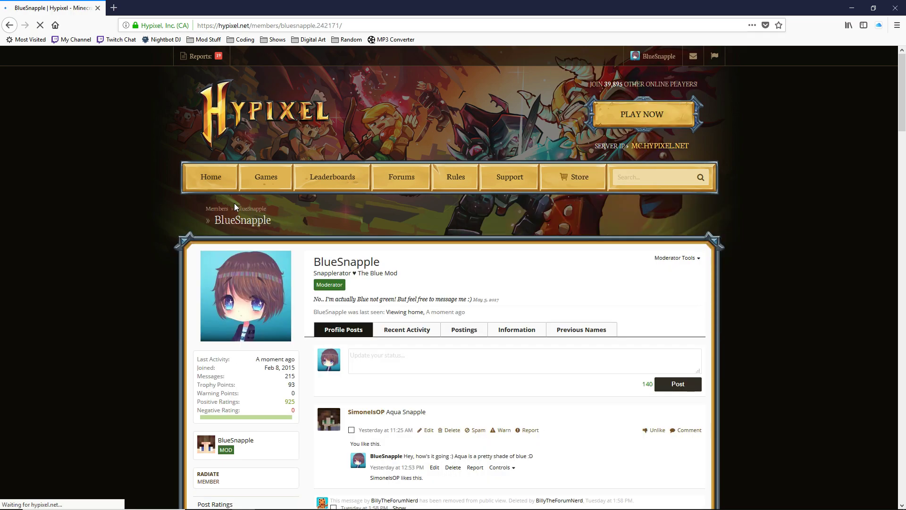
{"action": "scroll", "coordinate": [284, 345], "scroll_direction": "down", "scroll_amount": 2}
{"action": "left_click", "coordinate": [213, 370]}
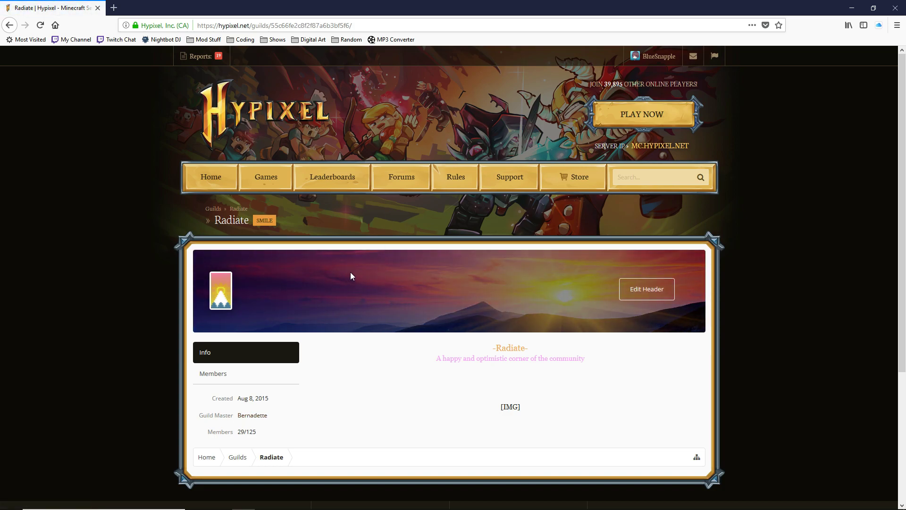
Select the guild ID at the end of the guild page's web address, remove it from the address, and close the browser
{"action": "left_click", "coordinate": [379, 25]}
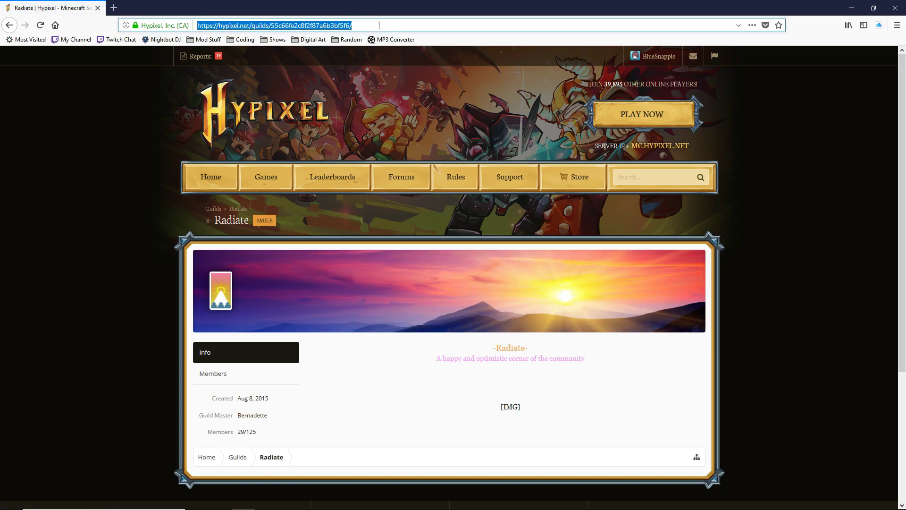
{"action": "left_click", "coordinate": [349, 25]}
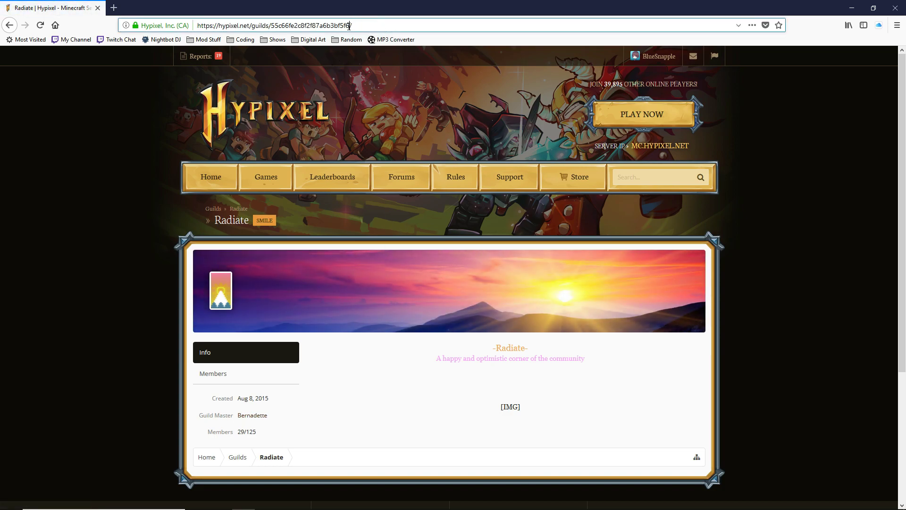
{"action": "double_click", "coordinate": [274, 25]}
{"action": "key", "text": "BackSpace"}
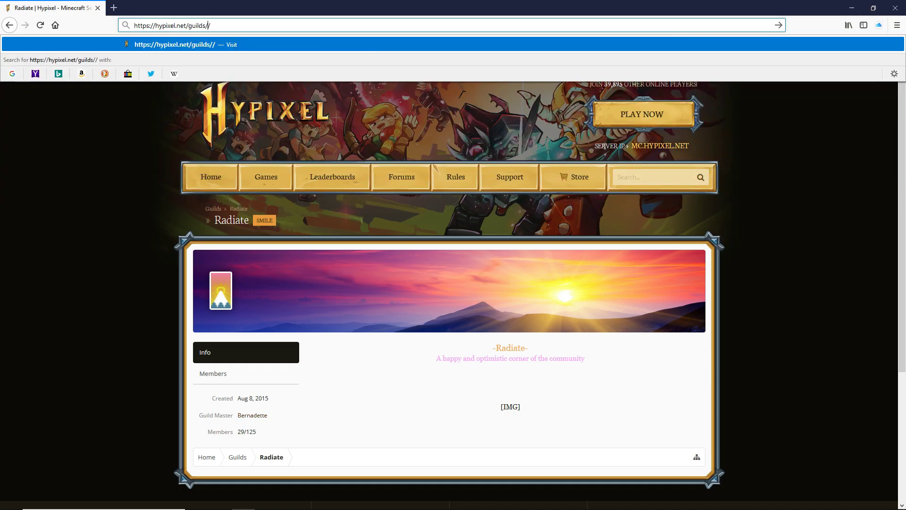
{"action": "left_click", "coordinate": [895, 8]}
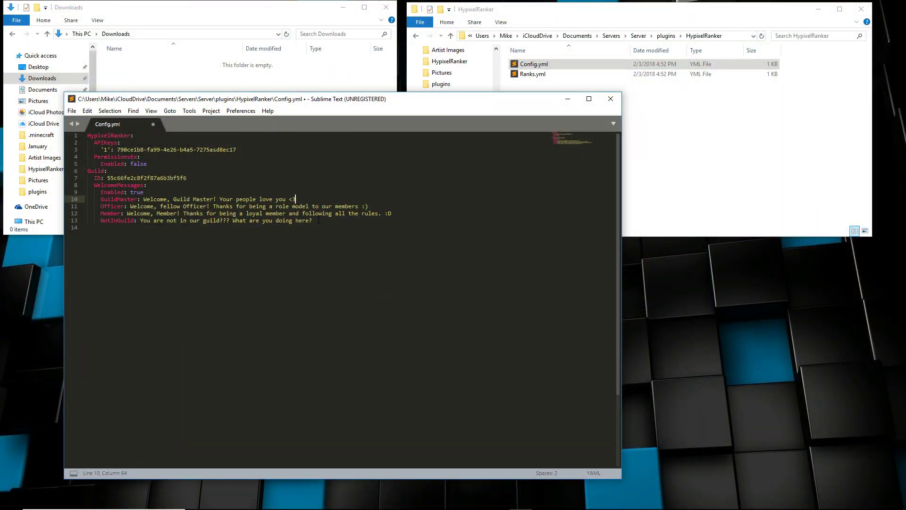
Select the Guild ID value in Config.yml to check it, and save the file
{"action": "left_click_drag", "start_coordinate": [190, 177], "coordinate": [108, 178]}
{"action": "left_click", "coordinate": [202, 177]}
{"action": "double_click", "coordinate": [134, 178]}
{"action": "left_click", "coordinate": [189, 175]}
{"action": "left_click_drag", "start_coordinate": [105, 178], "coordinate": [200, 178]}
{"action": "left_click", "coordinate": [200, 179]}
{"action": "key", "text": "ctrl+s"}
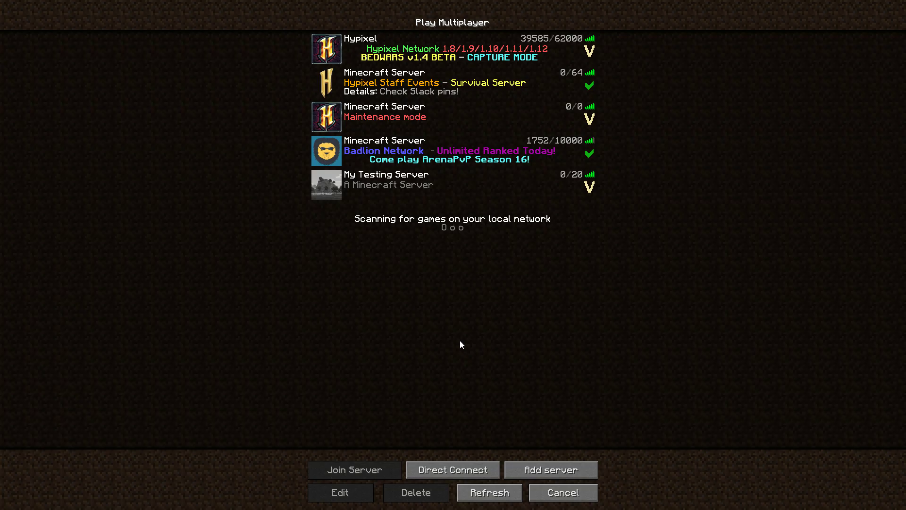
Switch to Minecraft and join My Testing Server to view the guild welcome message in the chat
{"action": "double_click", "coordinate": [459, 185]}
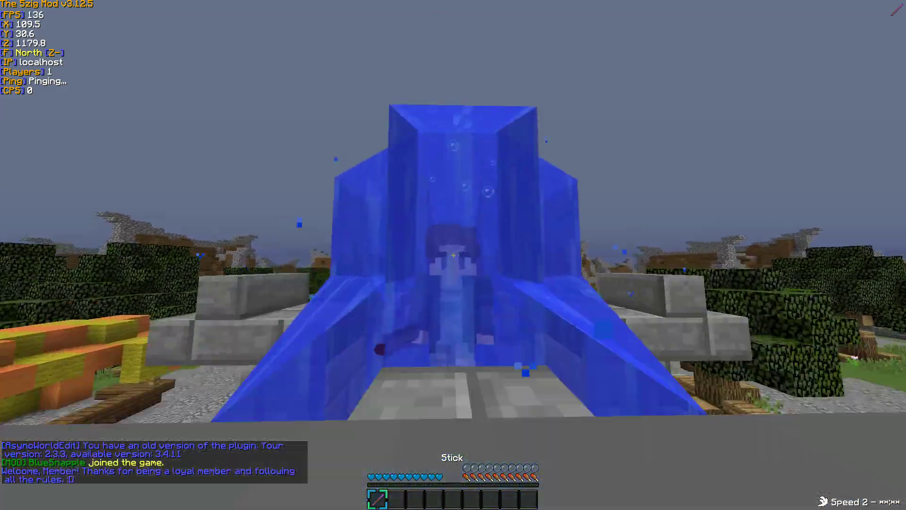
{"action": "key", "text": "w"}
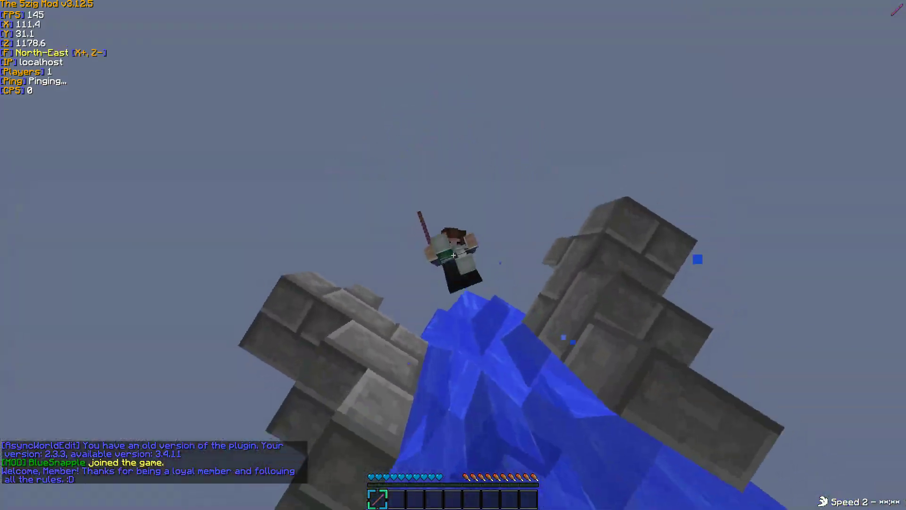
{"action": "key", "text": "w"}
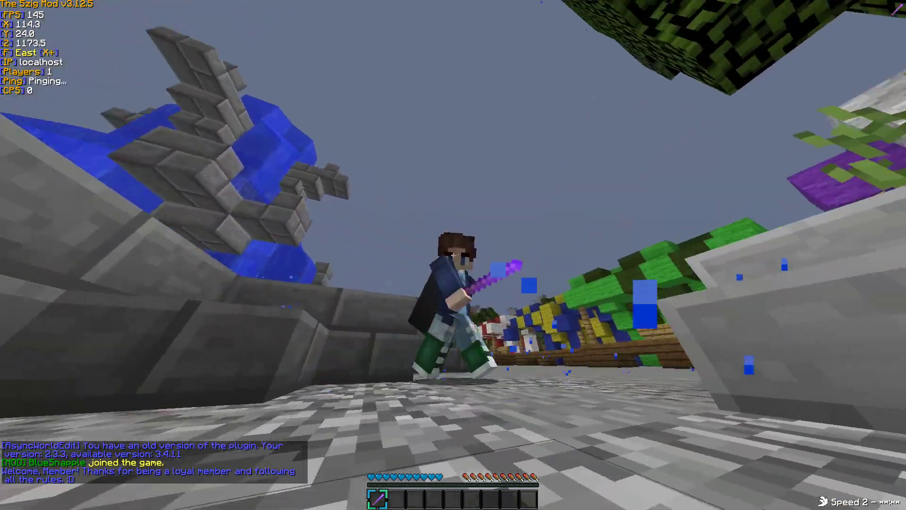
{"action": "key", "text": "w"}
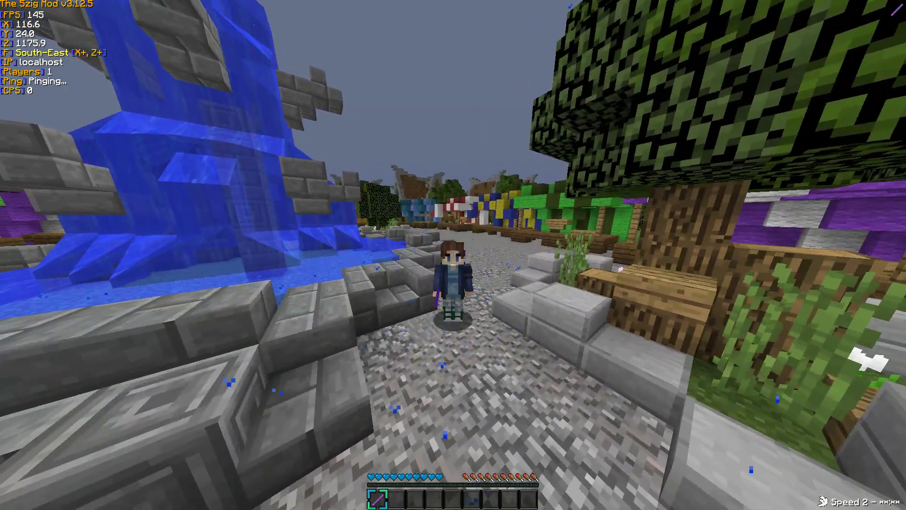
{"action": "key", "text": "w"}
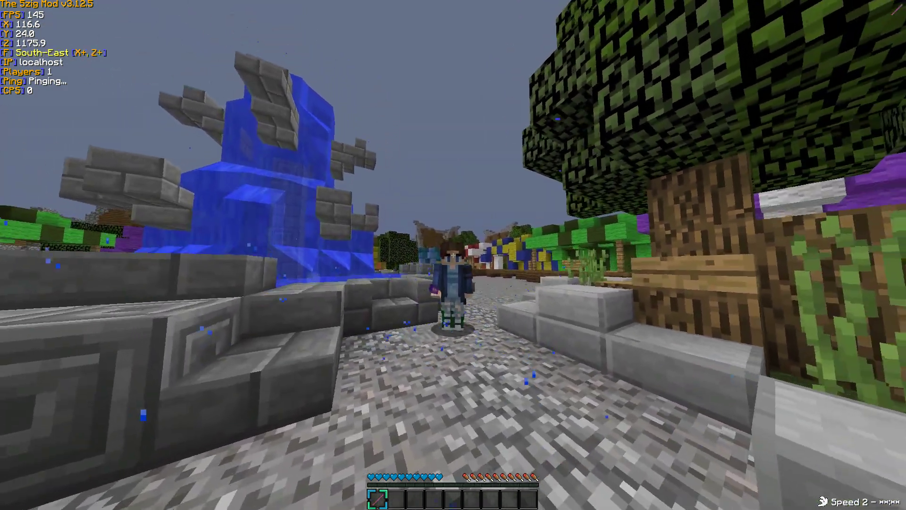
{"action": "key", "text": "w"}
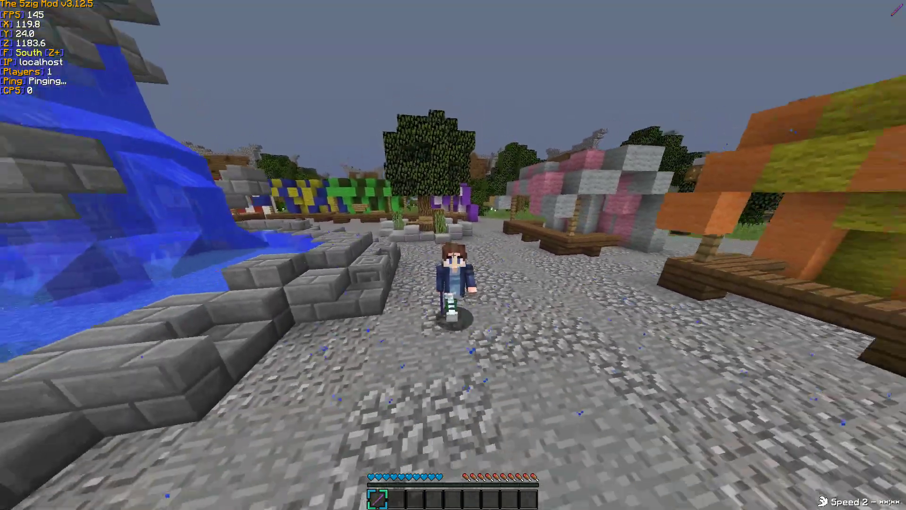
{"action": "key", "text": "w"}
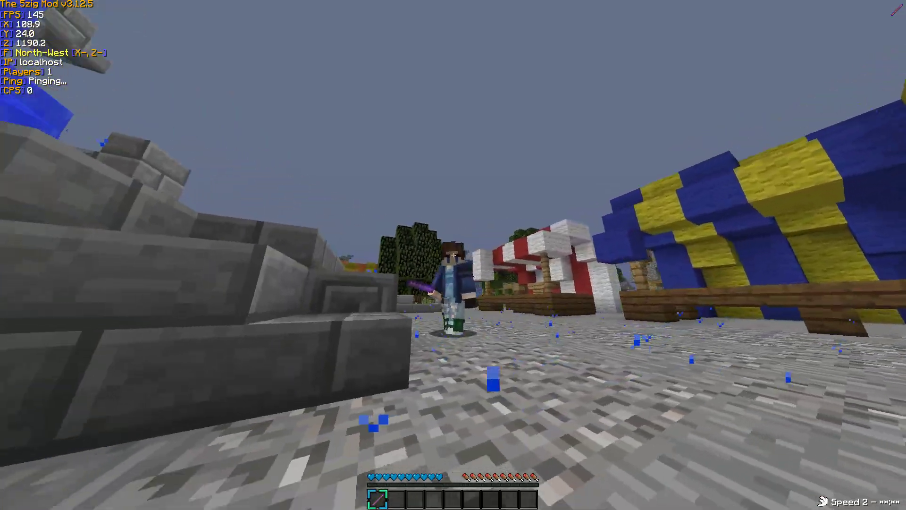
{"action": "key", "text": "w"}
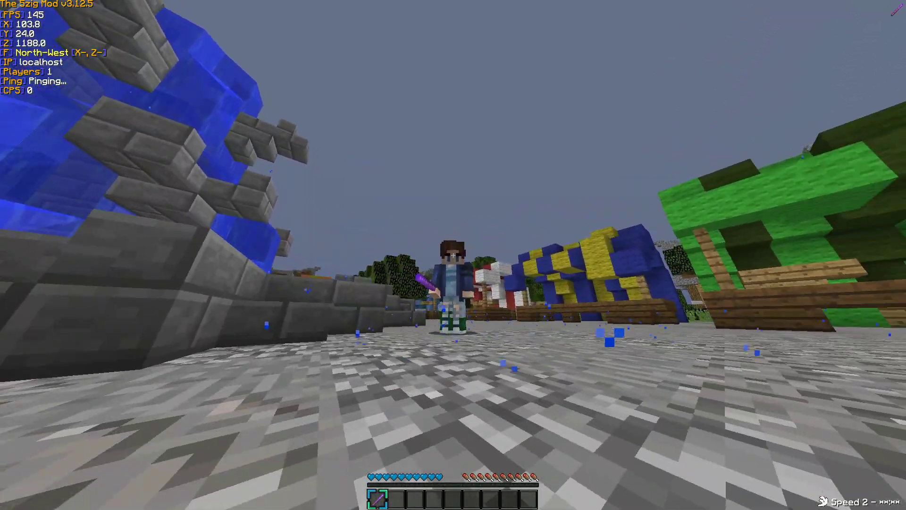
{"action": "key", "text": "w"}
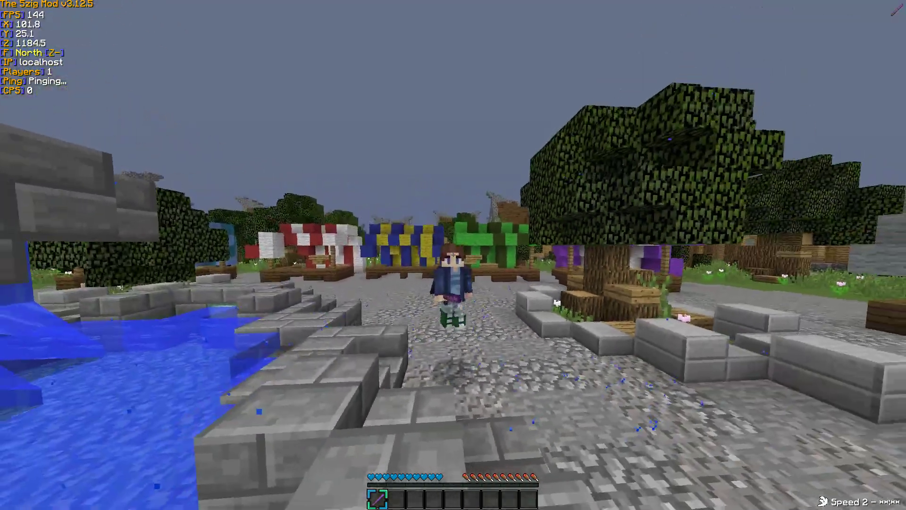
{"action": "key", "text": "w"}
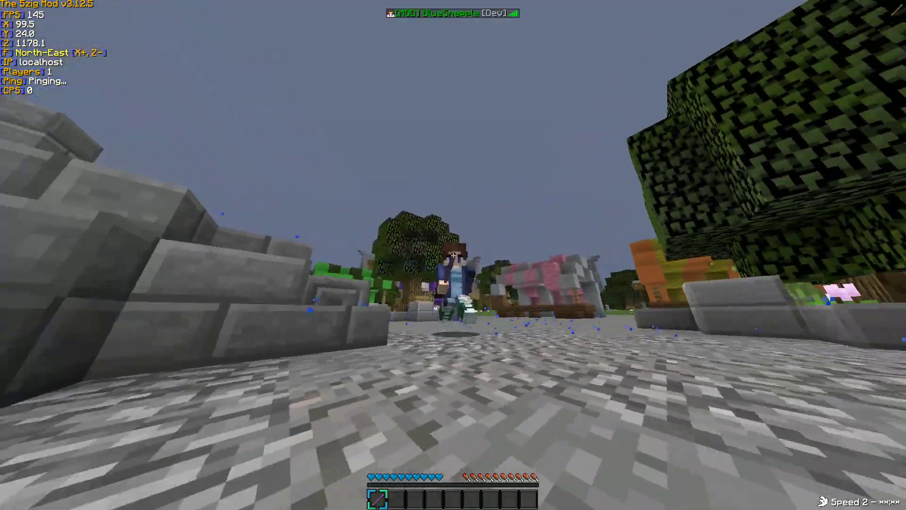
{"action": "key", "text": "w"}
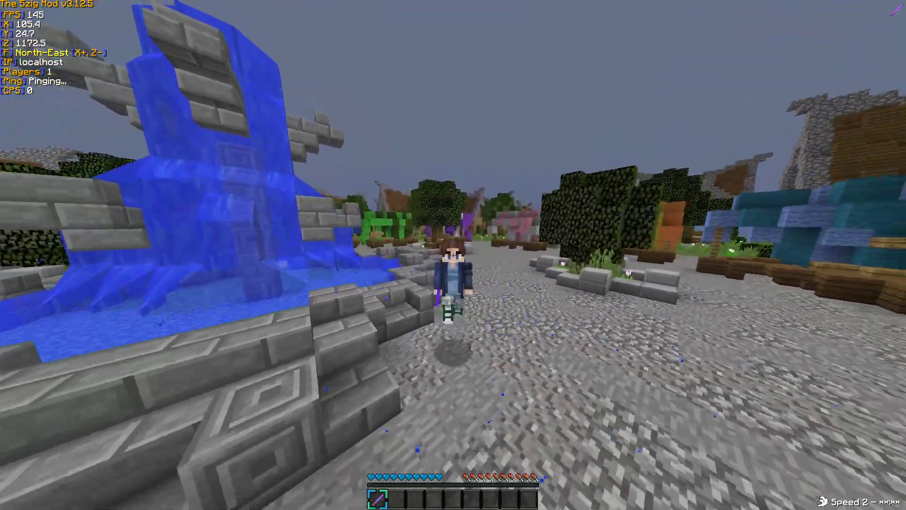